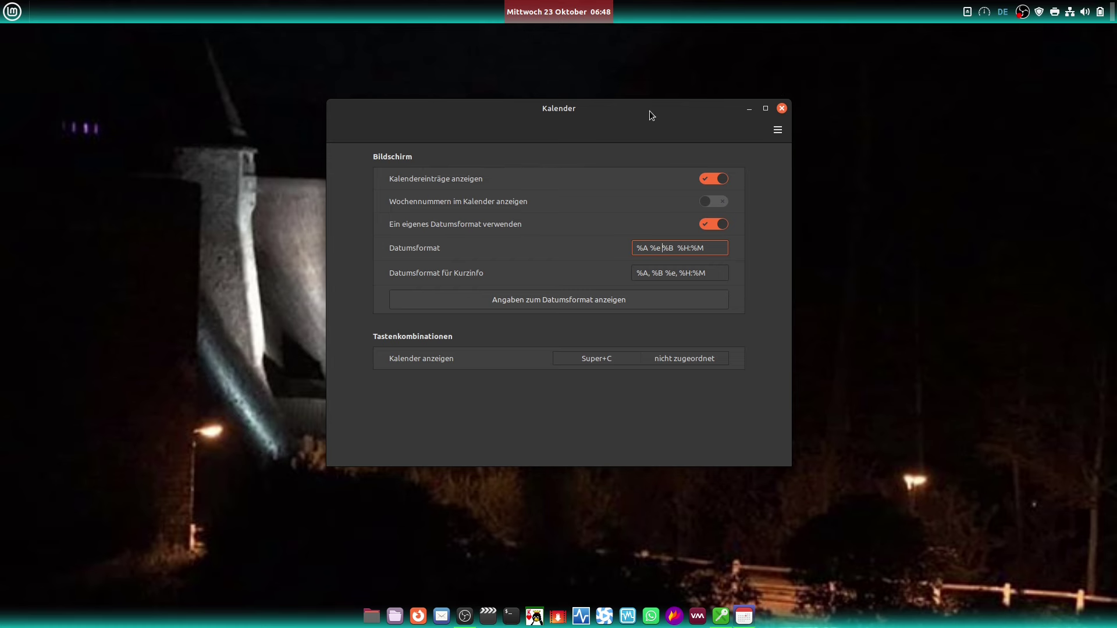
# Reopen the calendar applet settings and set the tooltip date format to "%A %e %B %H:%M".
pyautogui.click(782, 109)
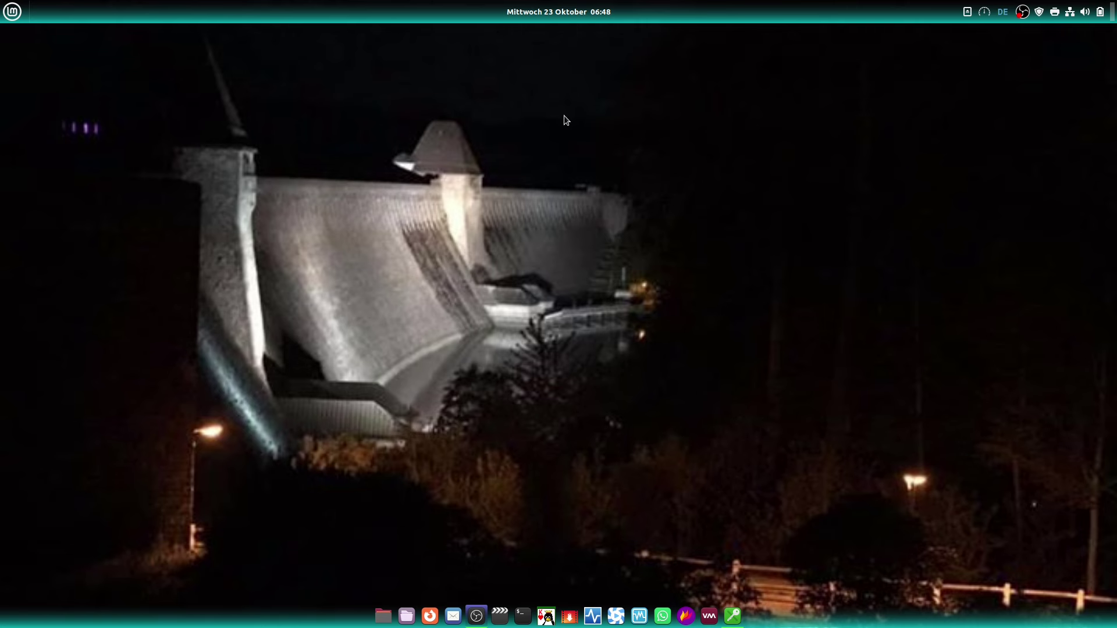
pyautogui.rightClick(546, 16)
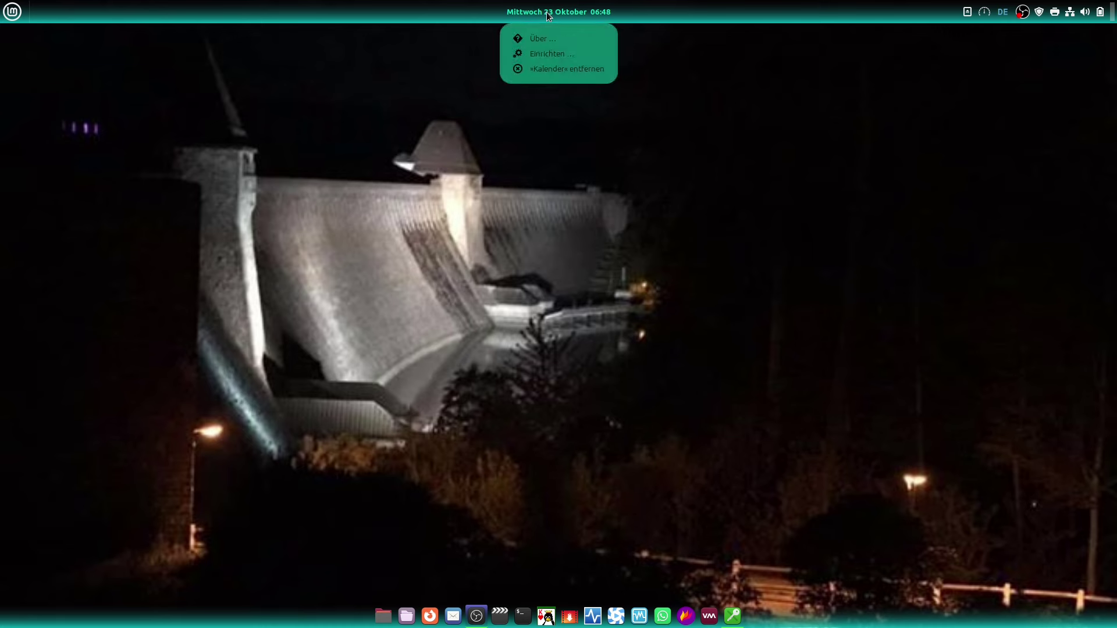
pyautogui.click(552, 55)
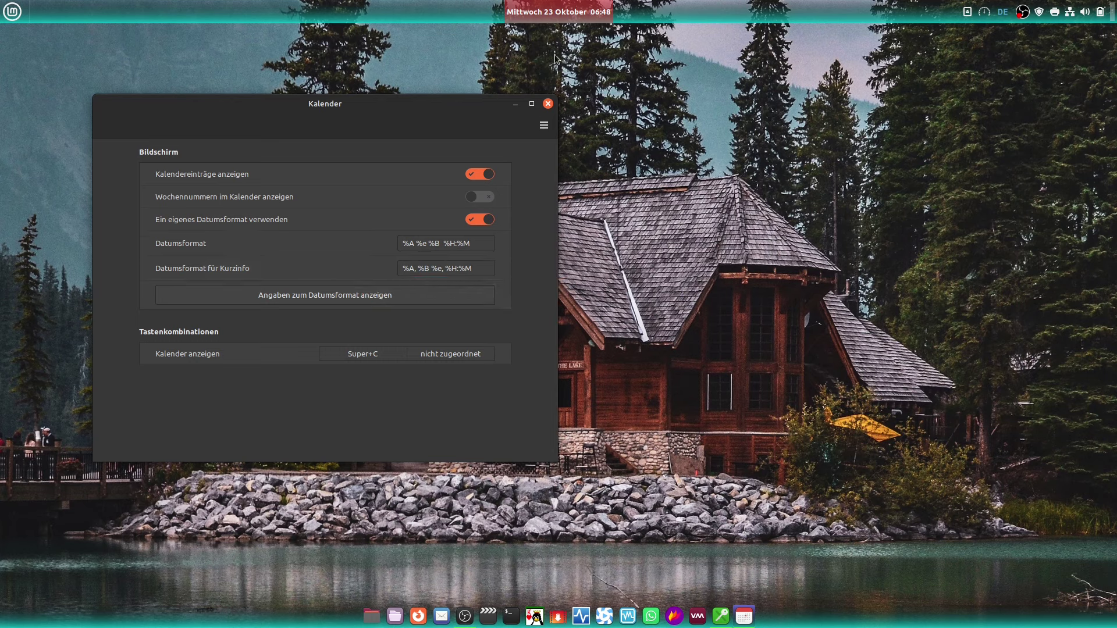
pyautogui.moveTo(562, 16)
pyautogui.click(442, 269)
pyautogui.write(',')
pyautogui.press('BackSpace')
pyautogui.press('BackSpace')
pyautogui.press('BackSpace')
pyautogui.press('BackSpace')
pyautogui.write('%e')
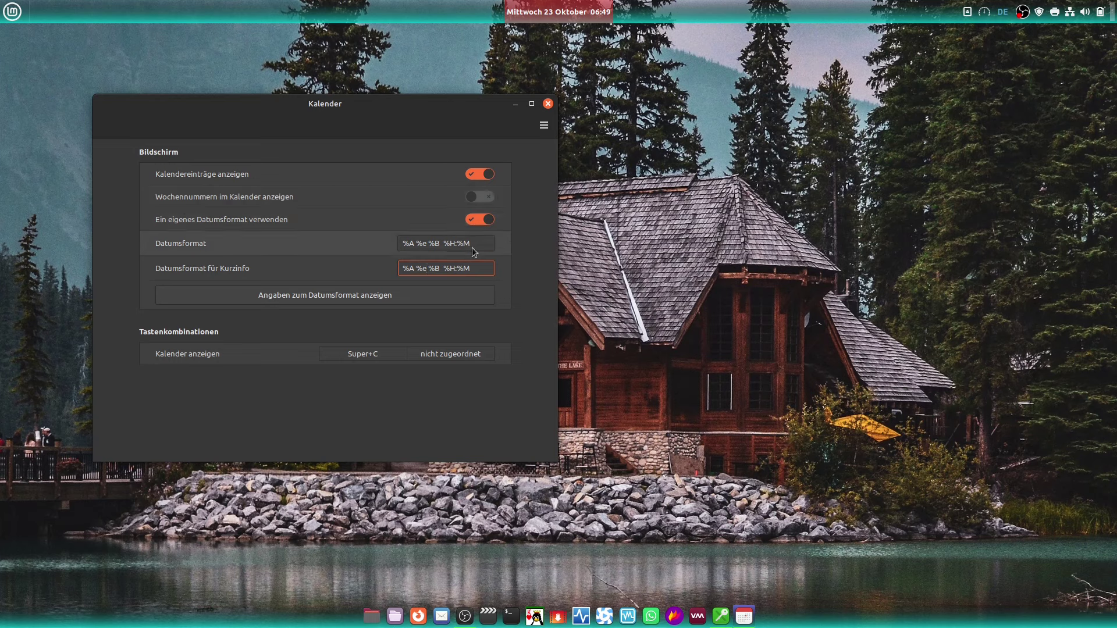
# Add the year code %Y after the month in the panel date format.
pyautogui.click(440, 243)
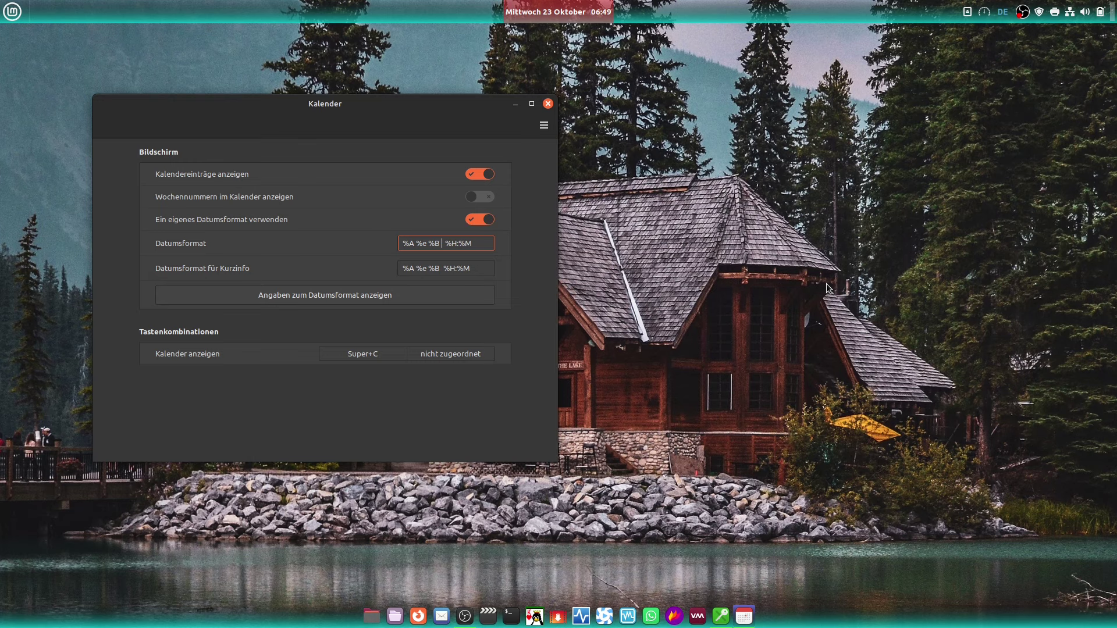
pyautogui.write('%Y')
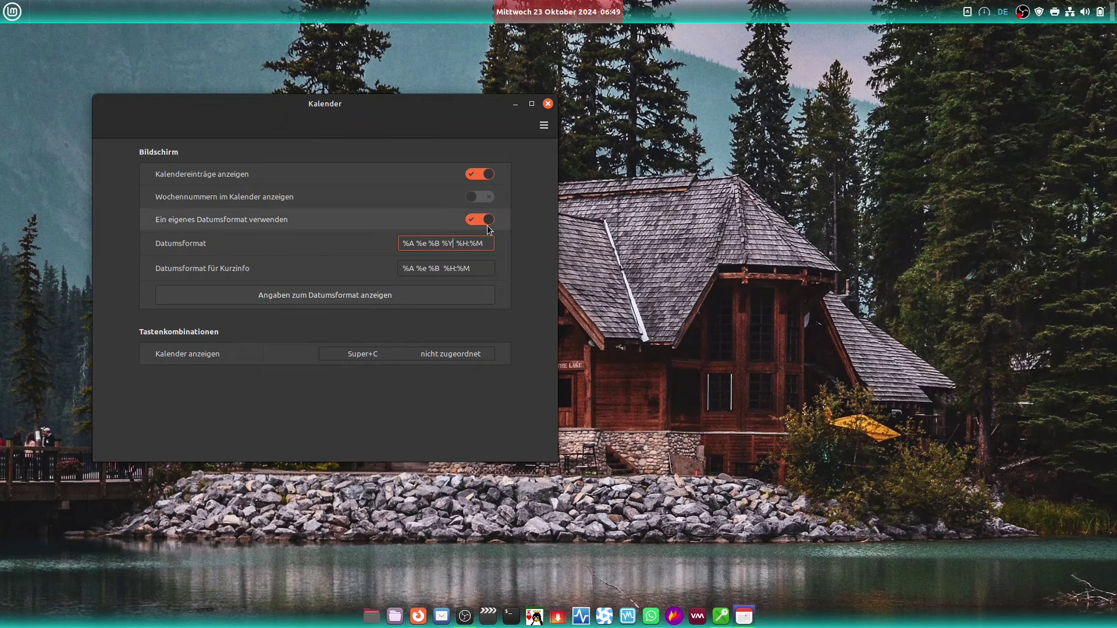
# Try appending seconds to the panel date format with -%s and -%S, and remove the addition again.
pyautogui.click(482, 242)
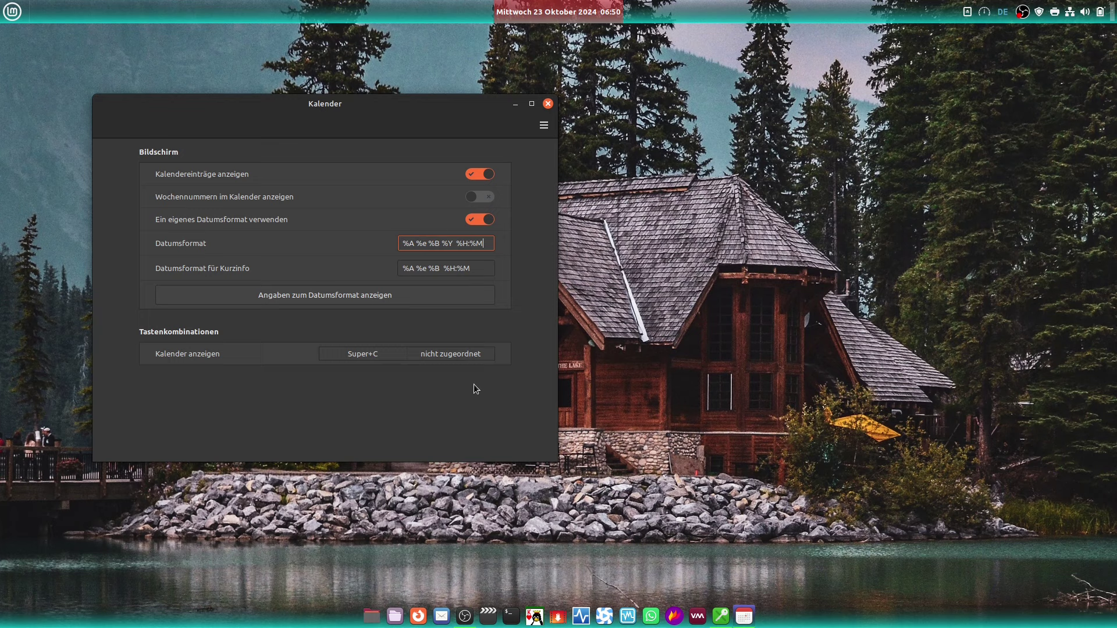
pyautogui.write('-')
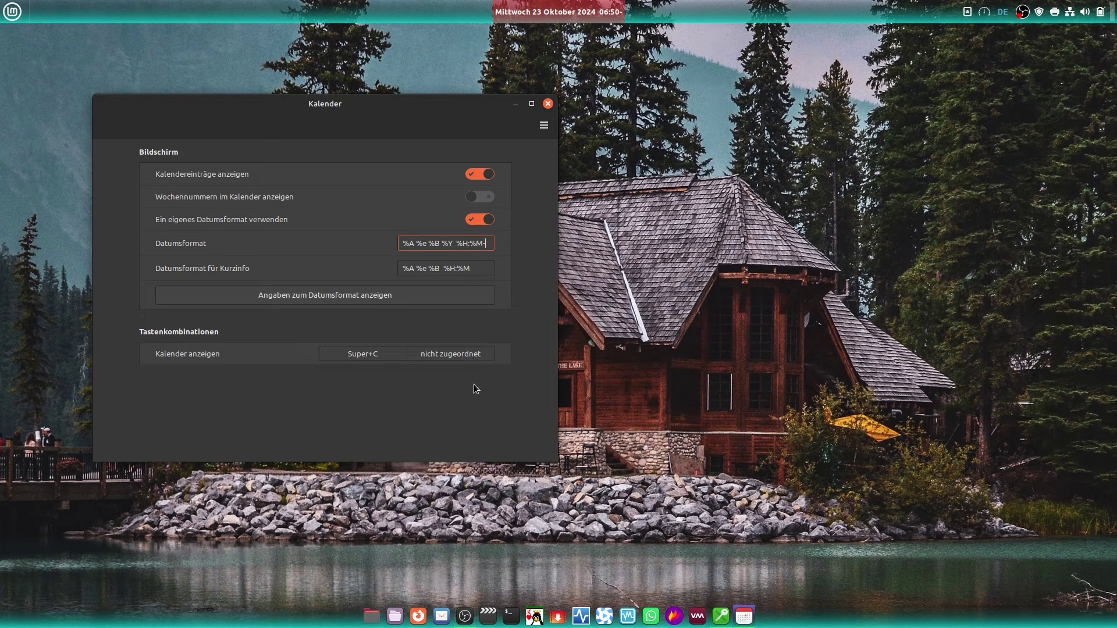
pyautogui.write('%s')
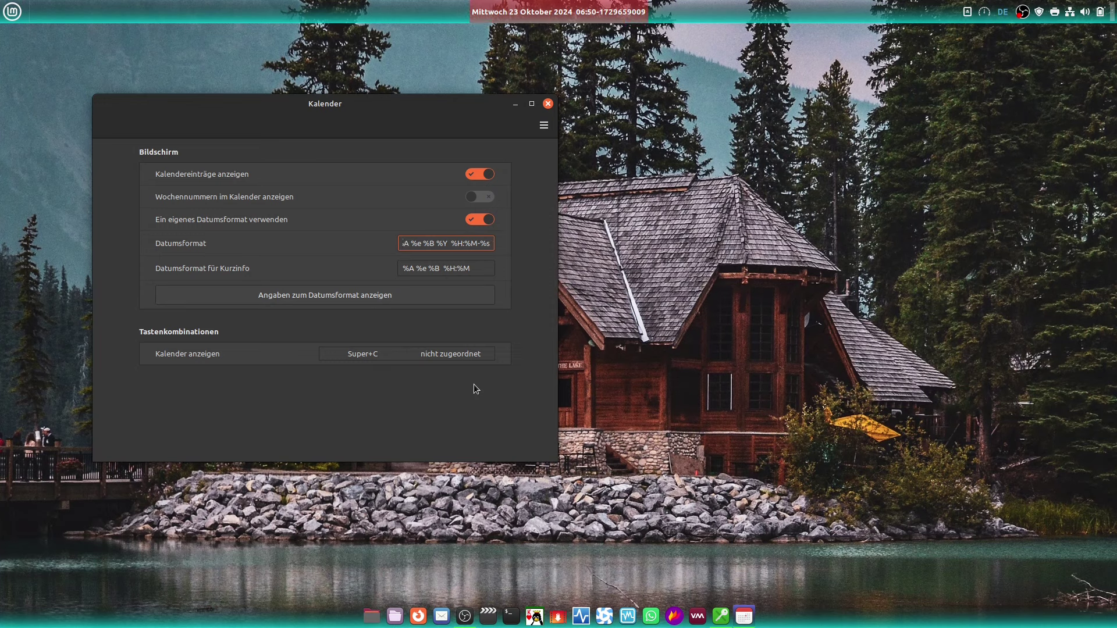
pyautogui.press('BackSpace')
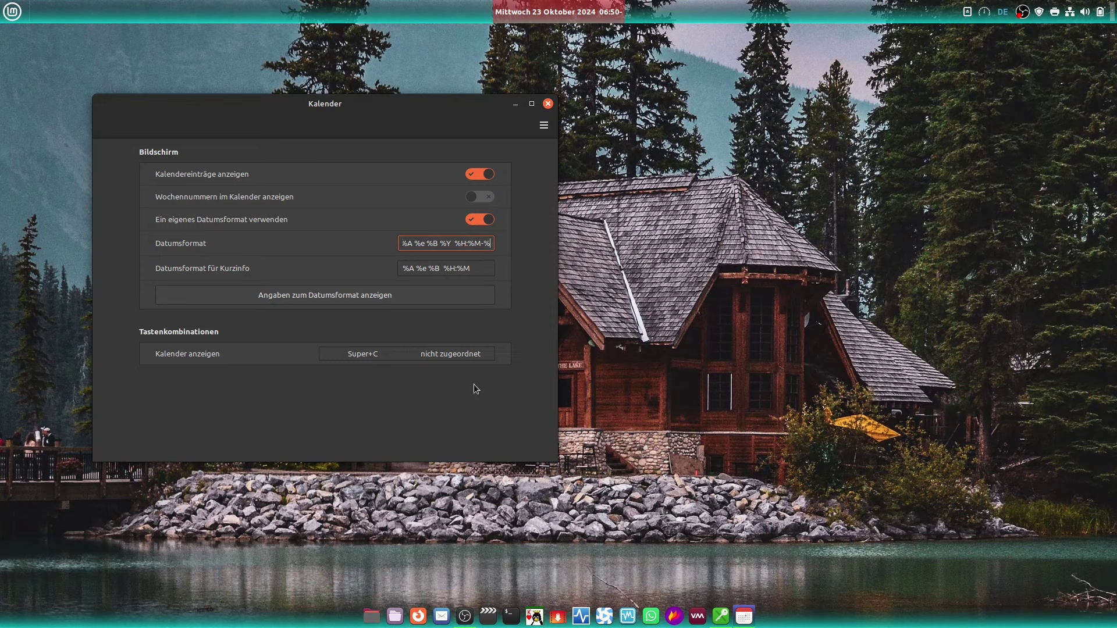
pyautogui.write('S')
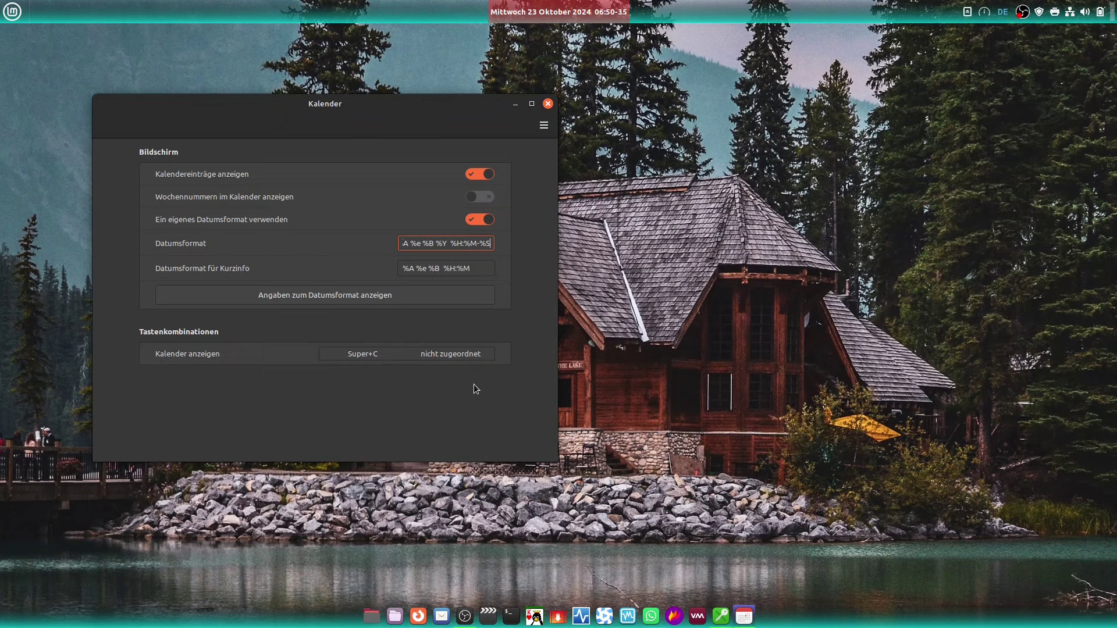
pyautogui.press('BackSpace')
pyautogui.press('BackSpace')
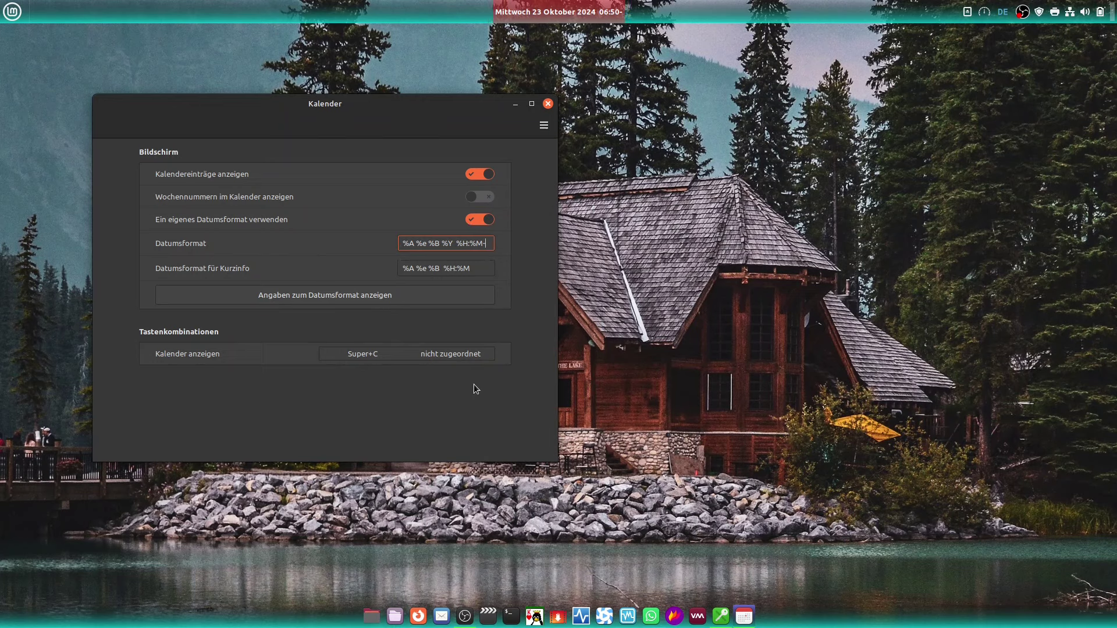
pyautogui.press('BackSpace')
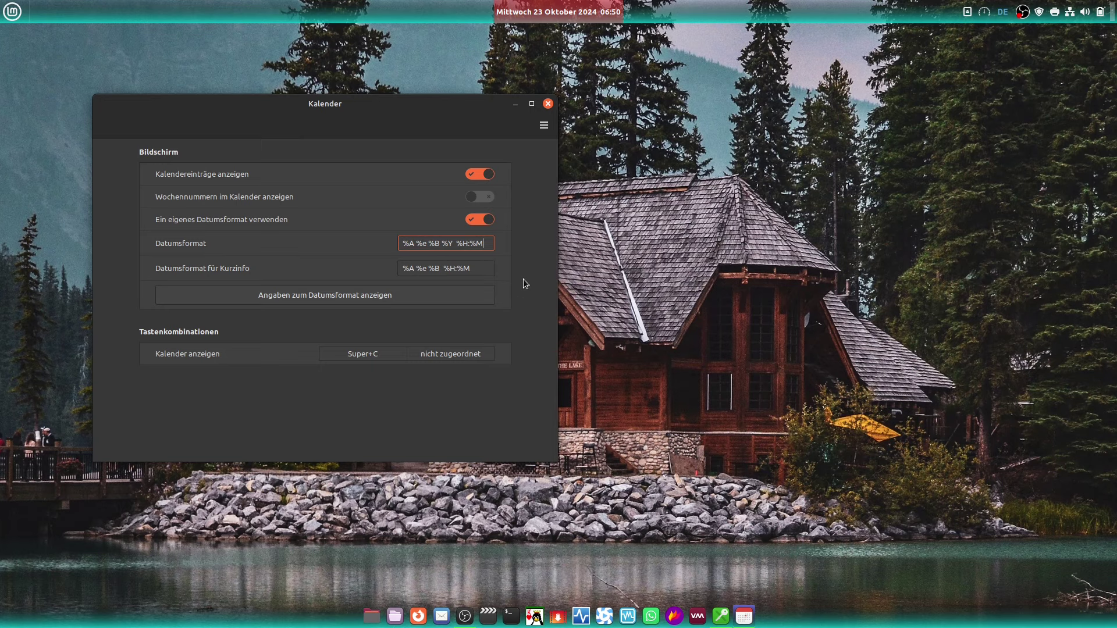
# Close the calendar settings and look at the power profile choices offered by the panel's power applet.
pyautogui.click(548, 104)
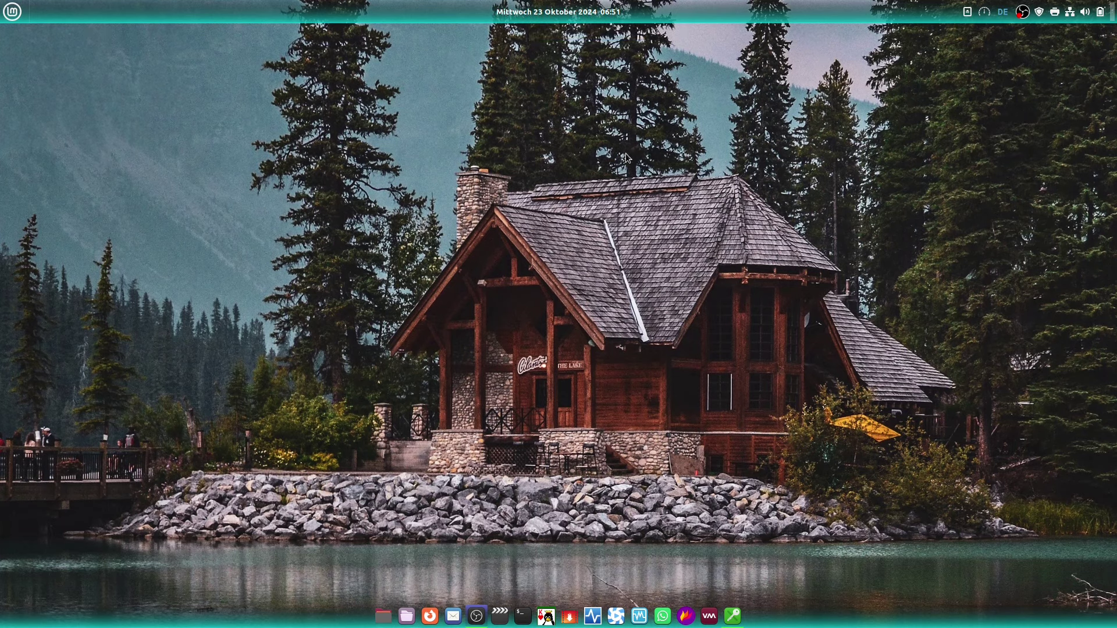
pyautogui.click(985, 12)
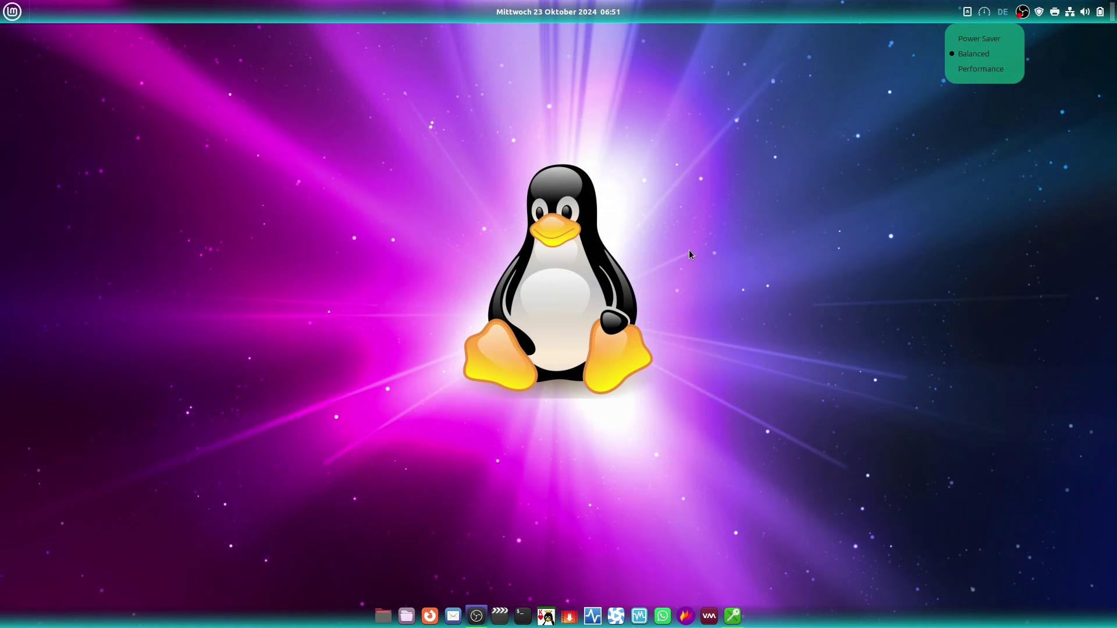
pyautogui.click(845, 239)
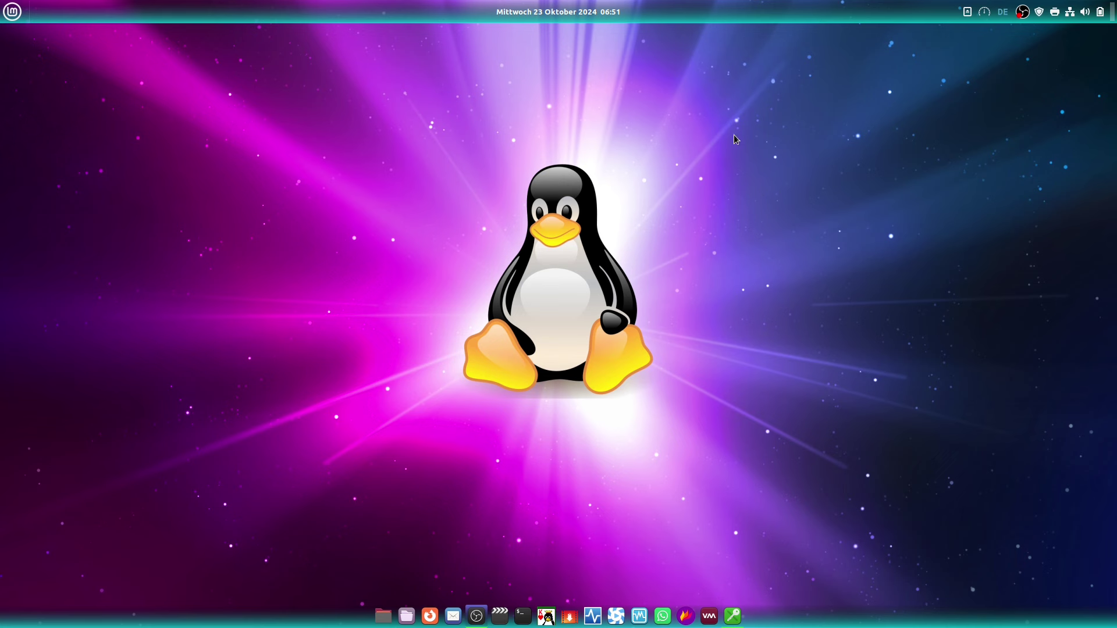
pyautogui.rightClick(984, 13)
pyautogui.click(983, 172)
pyautogui.click(985, 13)
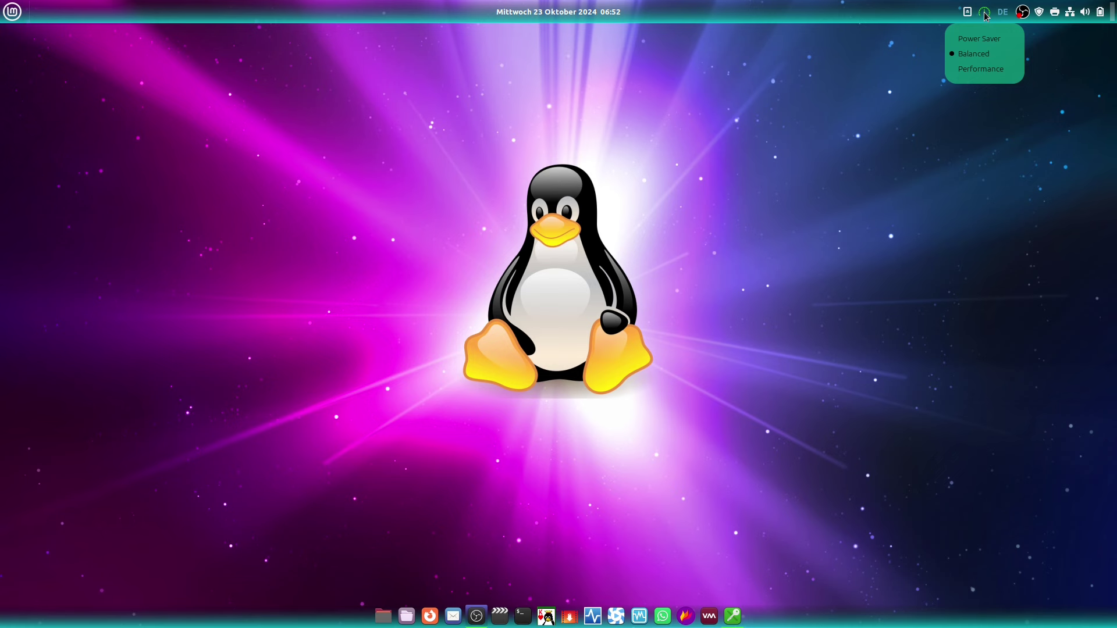
pyautogui.click(937, 60)
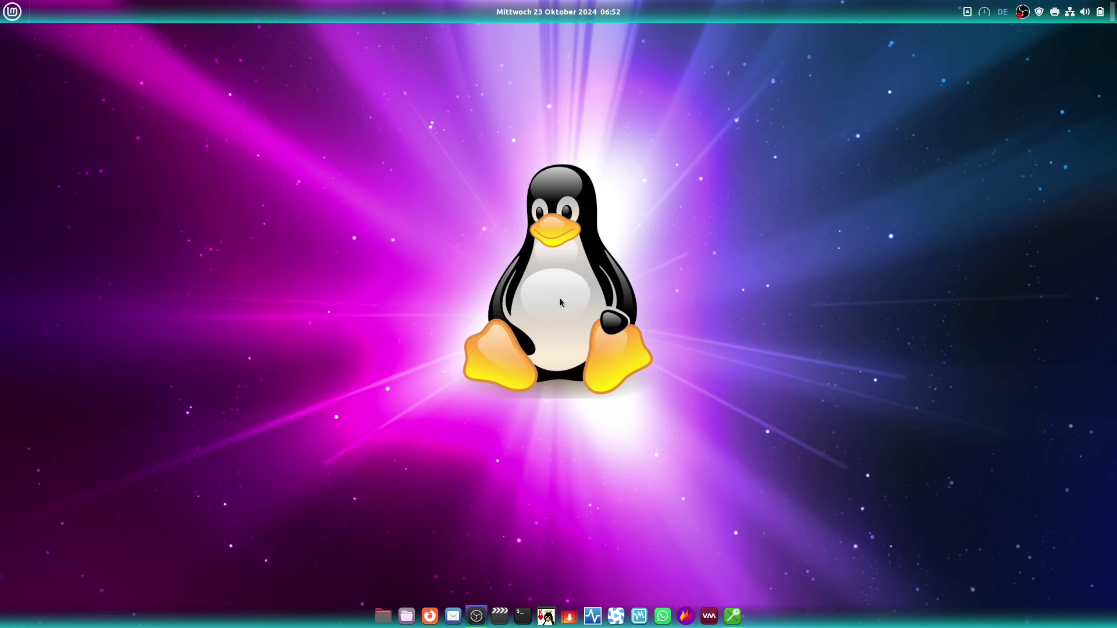
# Launch CPU-X and start the fast prime number benchmark with a duration of 12 and 16 threads.
pyautogui.click(10, 13)
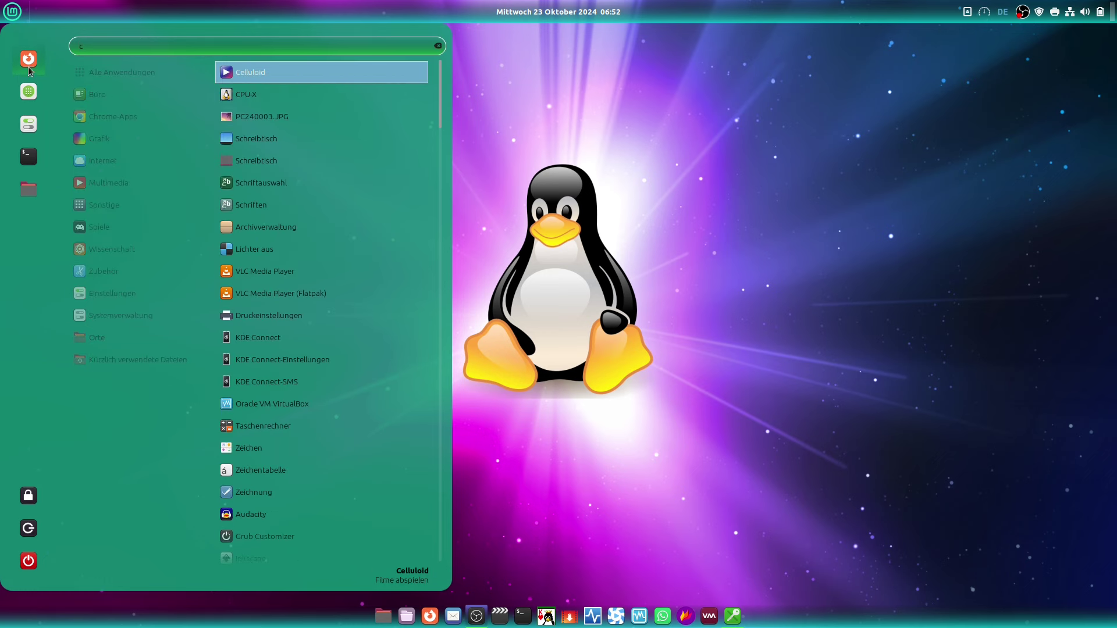
pyautogui.click(287, 93)
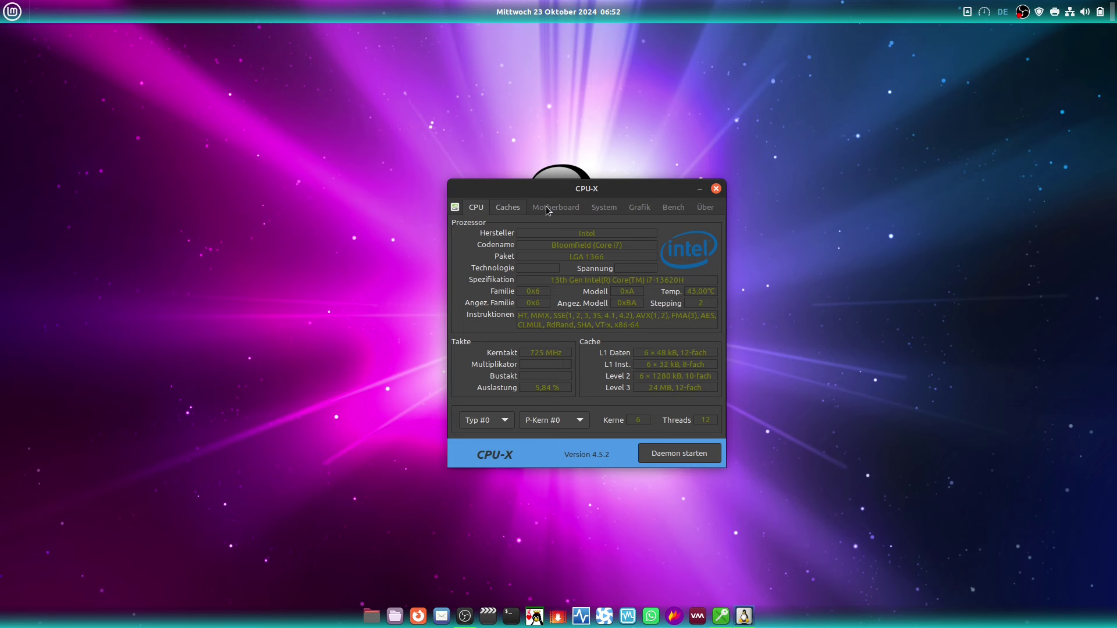
pyautogui.click(673, 210)
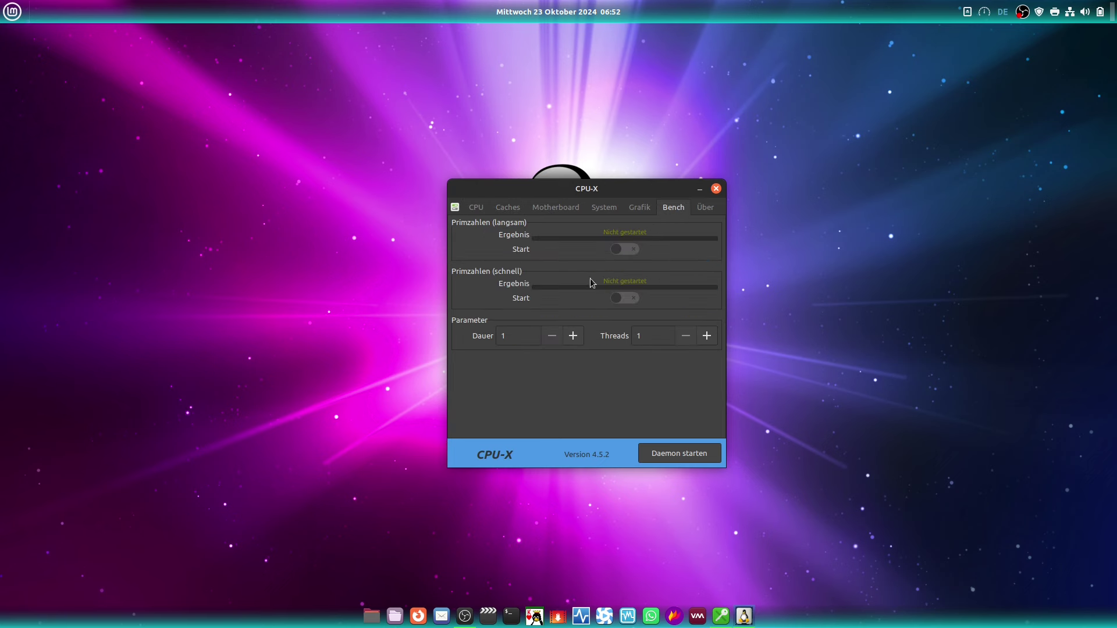
pyautogui.click(573, 336)
pyautogui.tripleClick(574, 336)
pyautogui.click(707, 335)
pyautogui.click(707, 336)
pyautogui.click(633, 298)
# Show the processor details with the core clock in CPU-X and switch the power profile to Performance.
pyautogui.click(477, 209)
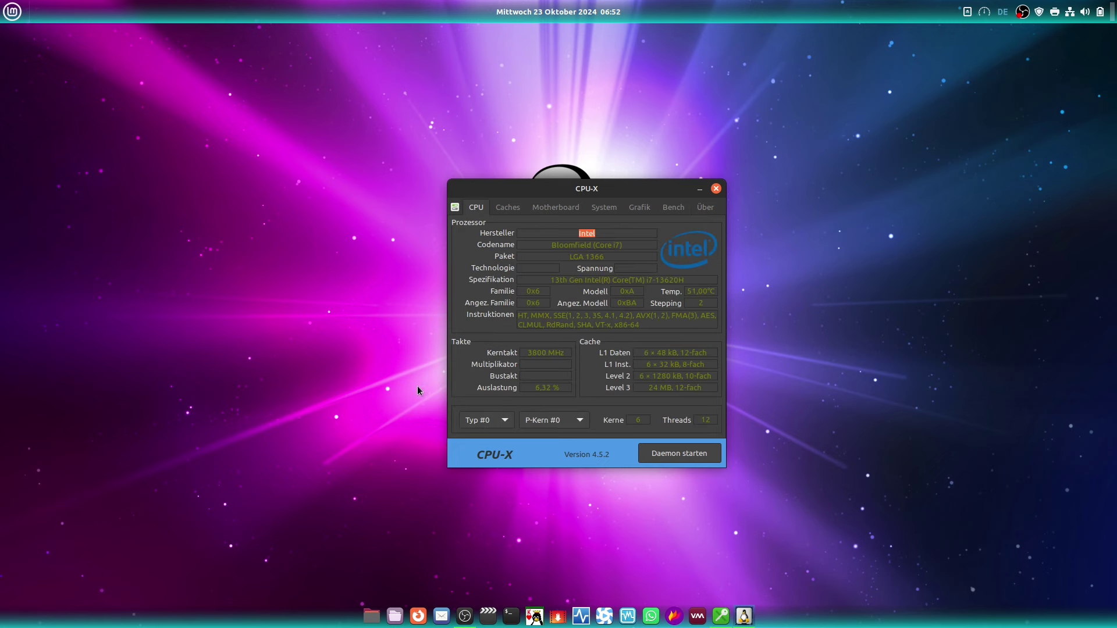
pyautogui.moveTo(549, 192); pyautogui.dragTo(492, 80)
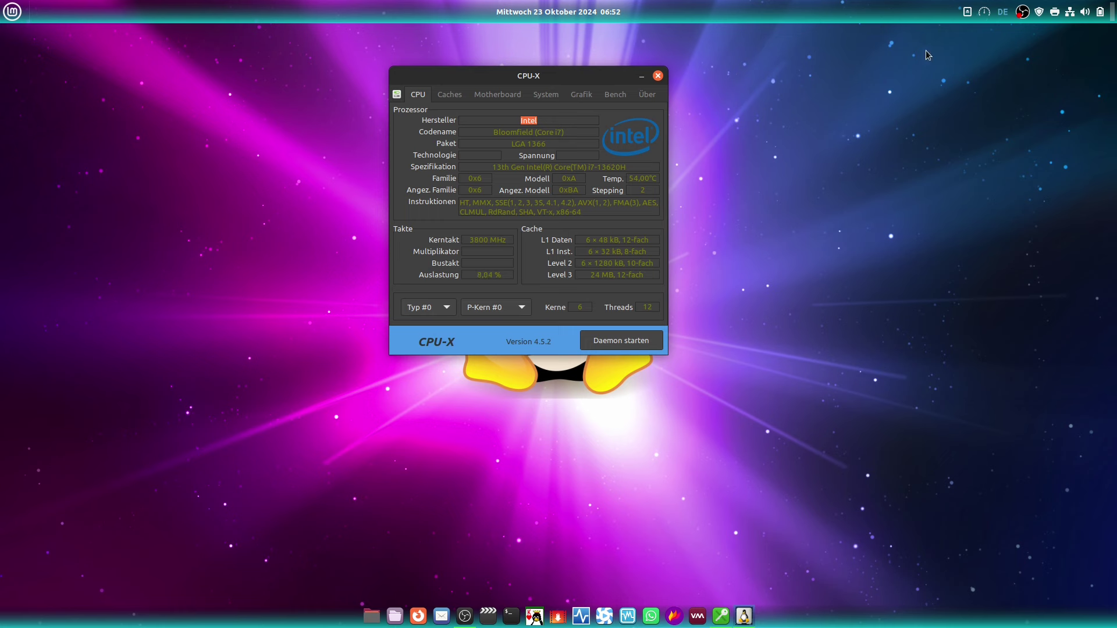
pyautogui.click(984, 12)
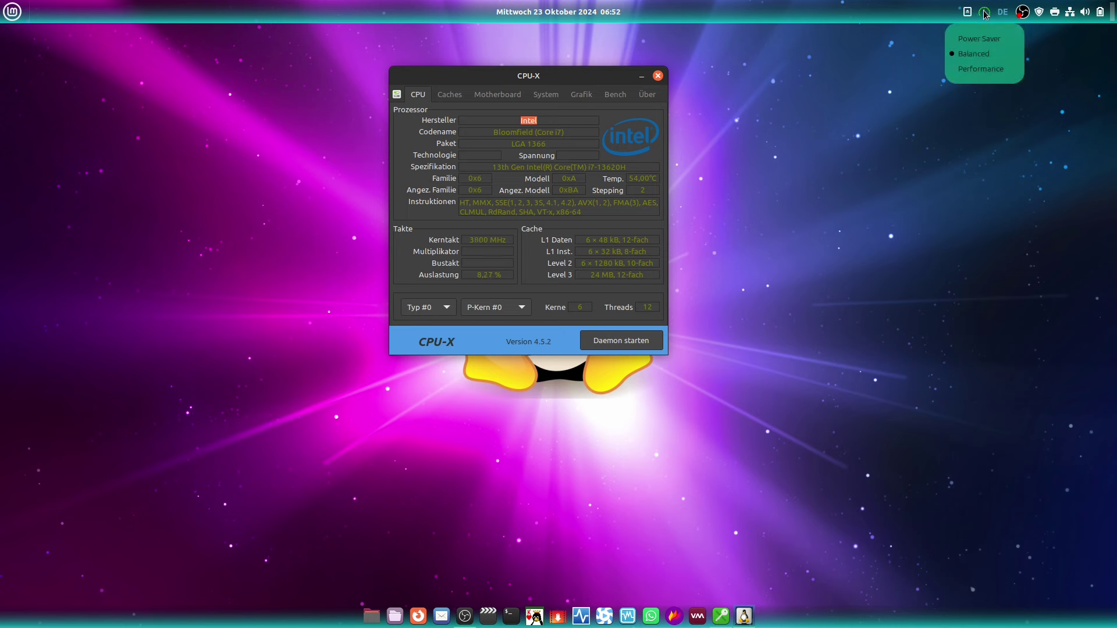
pyautogui.click(975, 71)
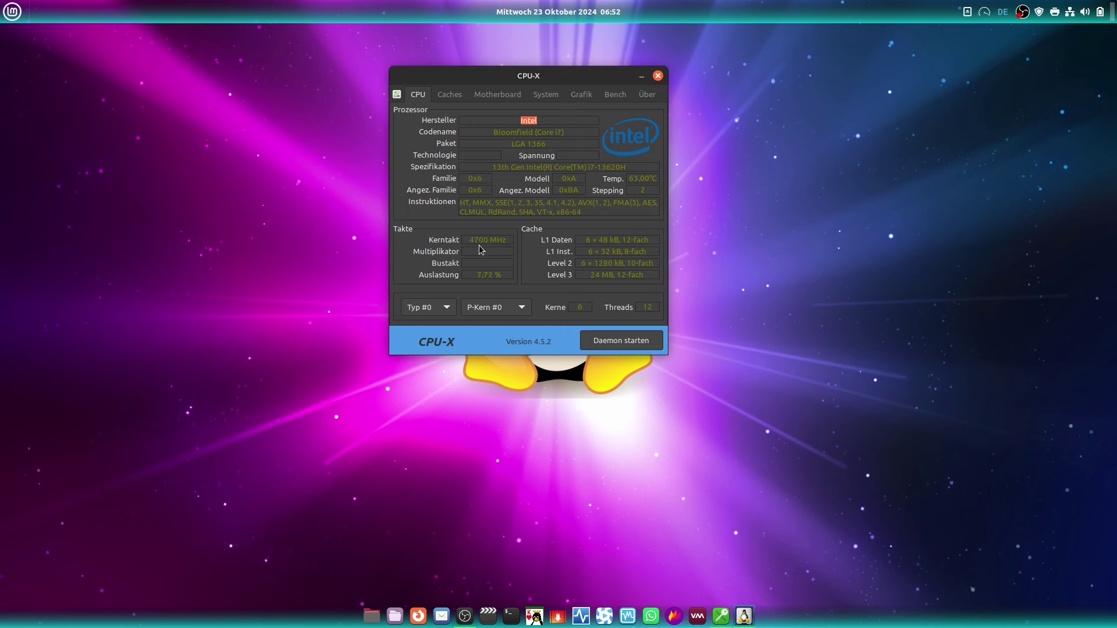
# Switch the power profile to Power Saver to compare the core clock, and return it to Balanced.
pyautogui.click(985, 14)
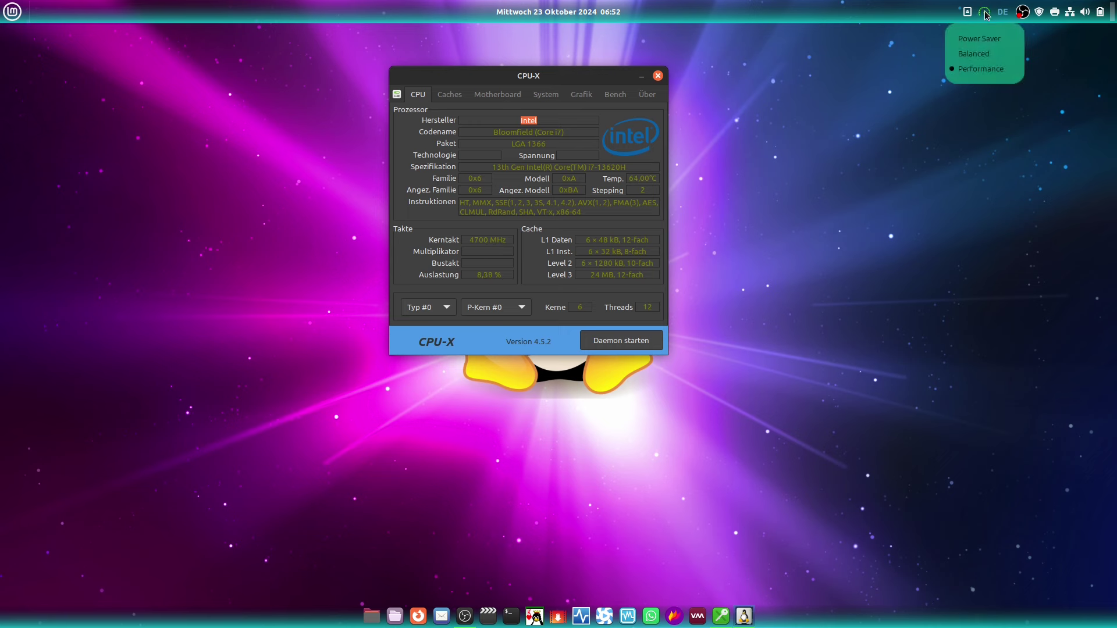
pyautogui.click(979, 45)
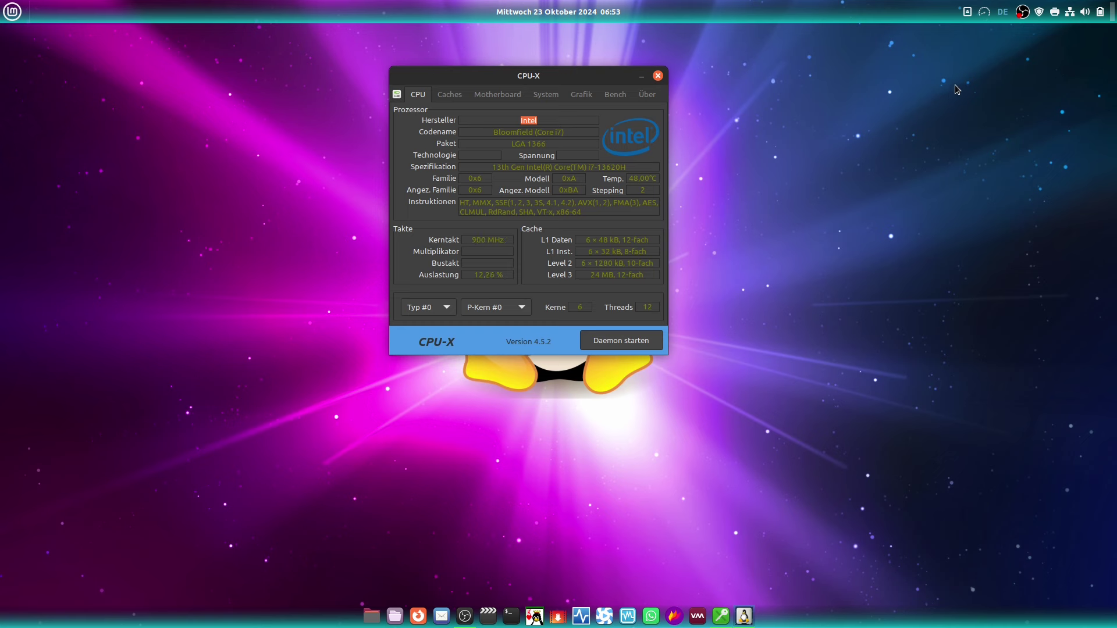
pyautogui.click(985, 13)
pyautogui.click(982, 55)
# Stop the running fast prime number benchmark and close CPU-X.
pyautogui.click(615, 94)
pyautogui.click(563, 186)
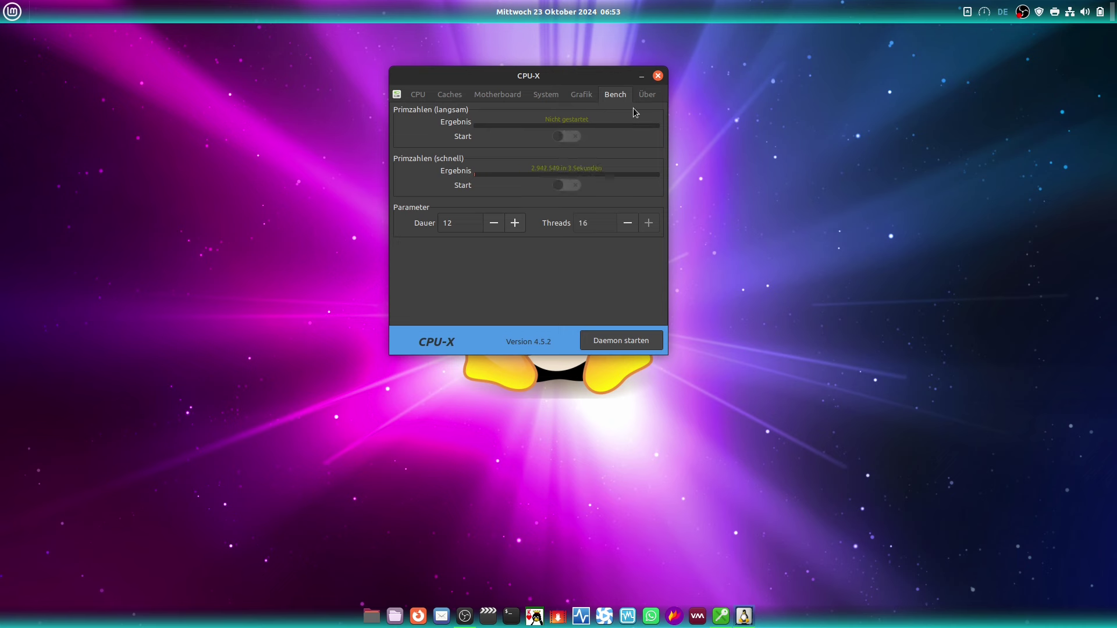
pyautogui.click(657, 77)
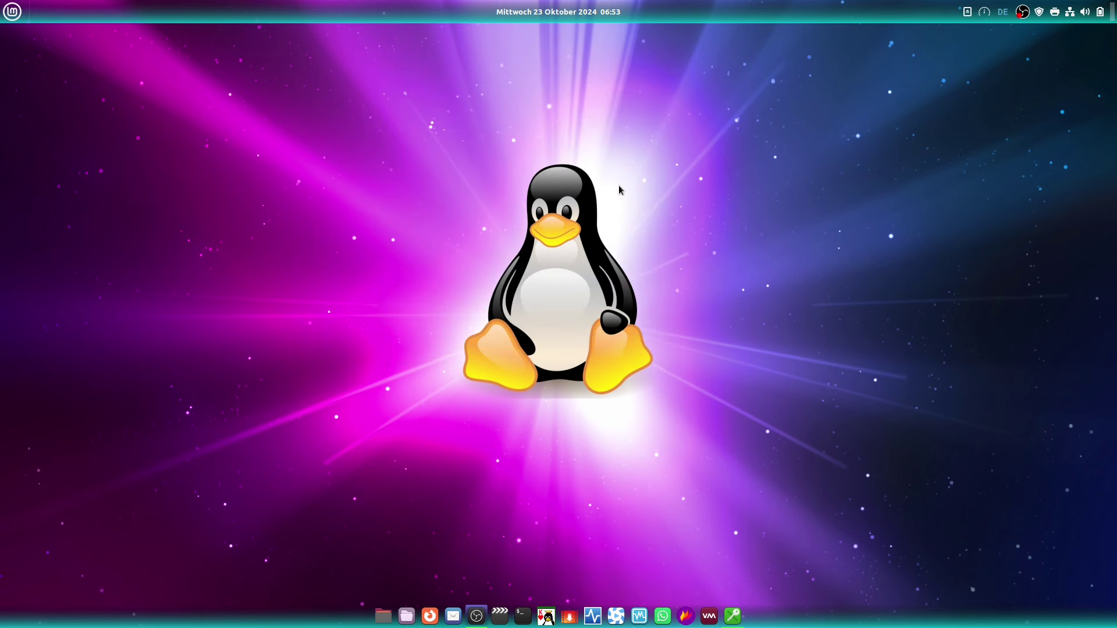